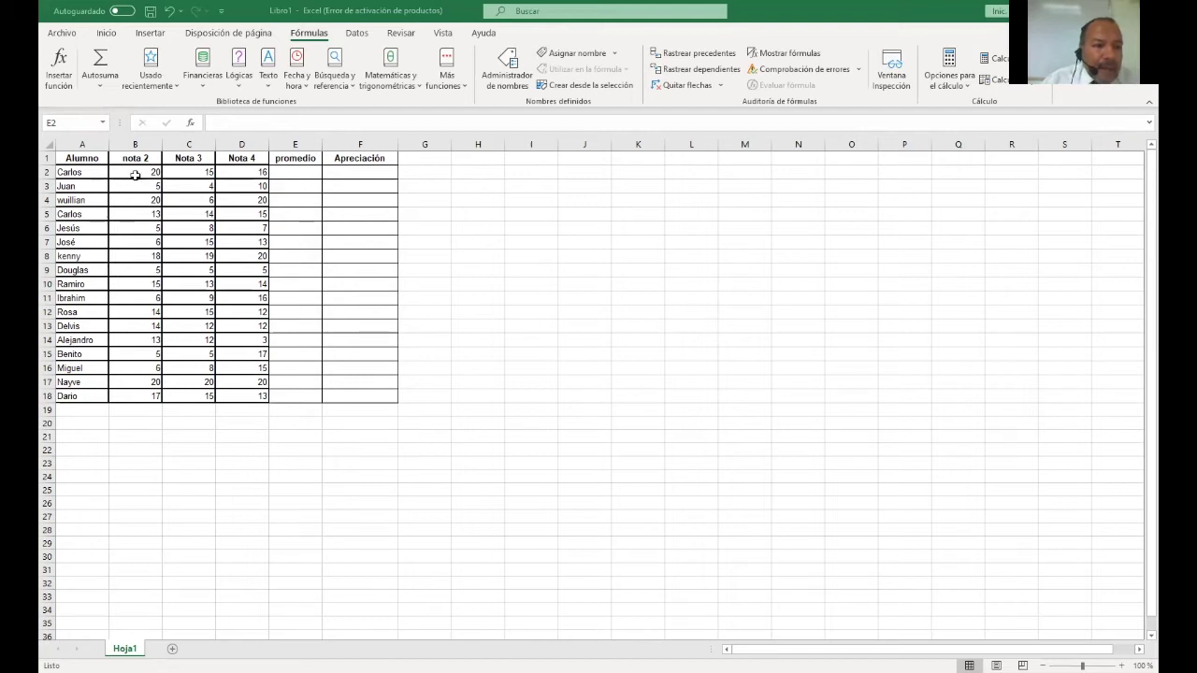
Step: Average B2:D2 into E2 with PROMEDIO and fill the formula down to E18
left_click(134, 175)
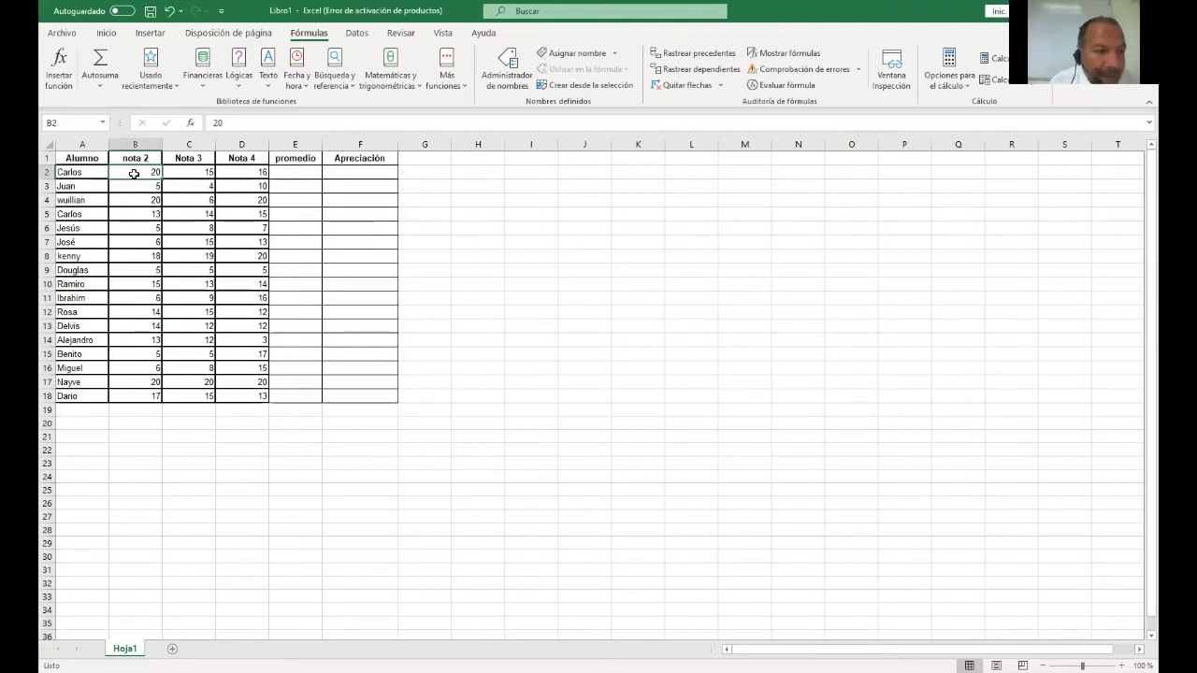
key("shift+Right")
key("shift+Right")
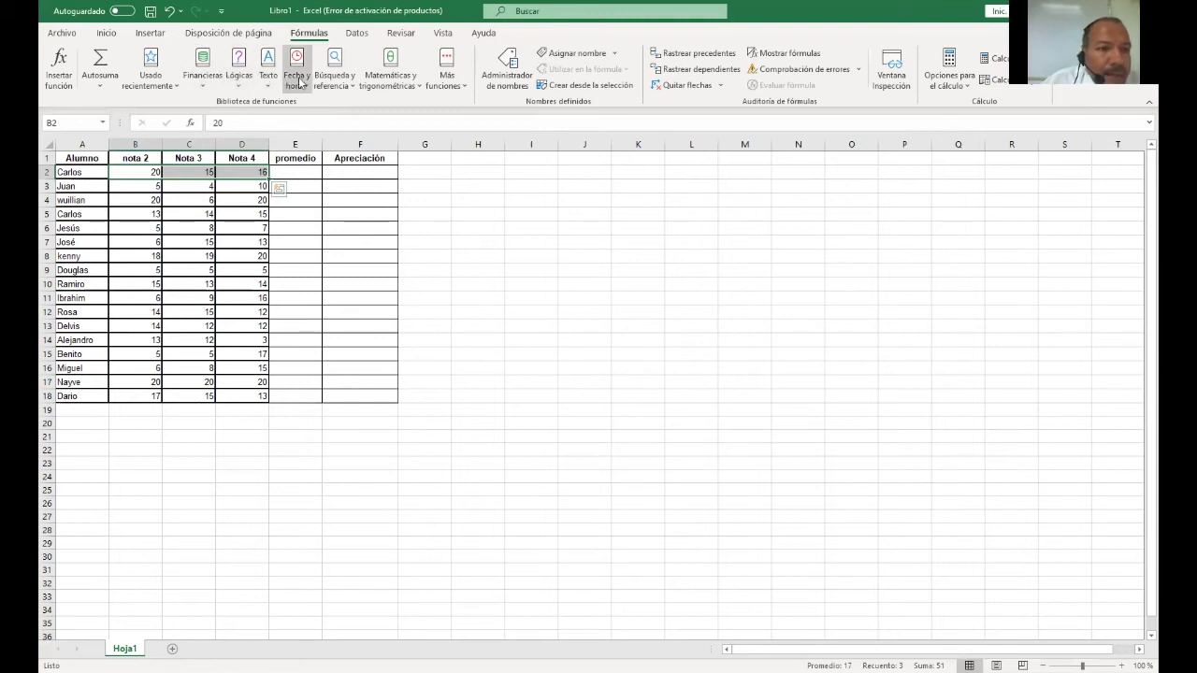
left_click(103, 81)
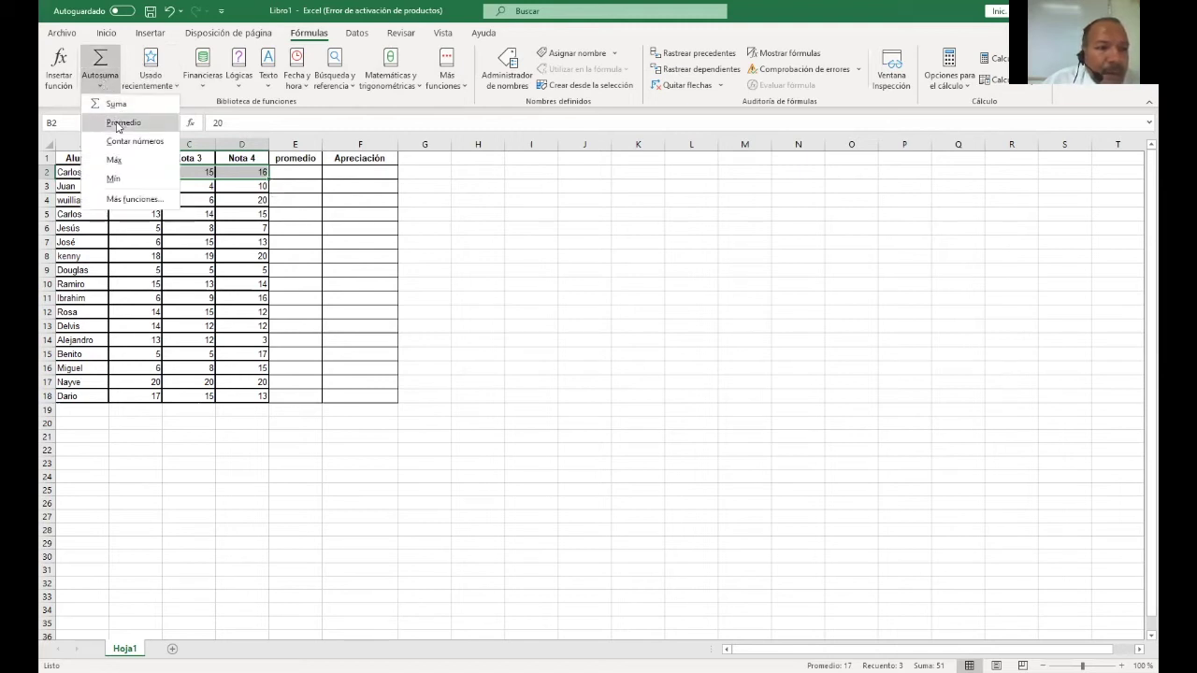
left_click(118, 123)
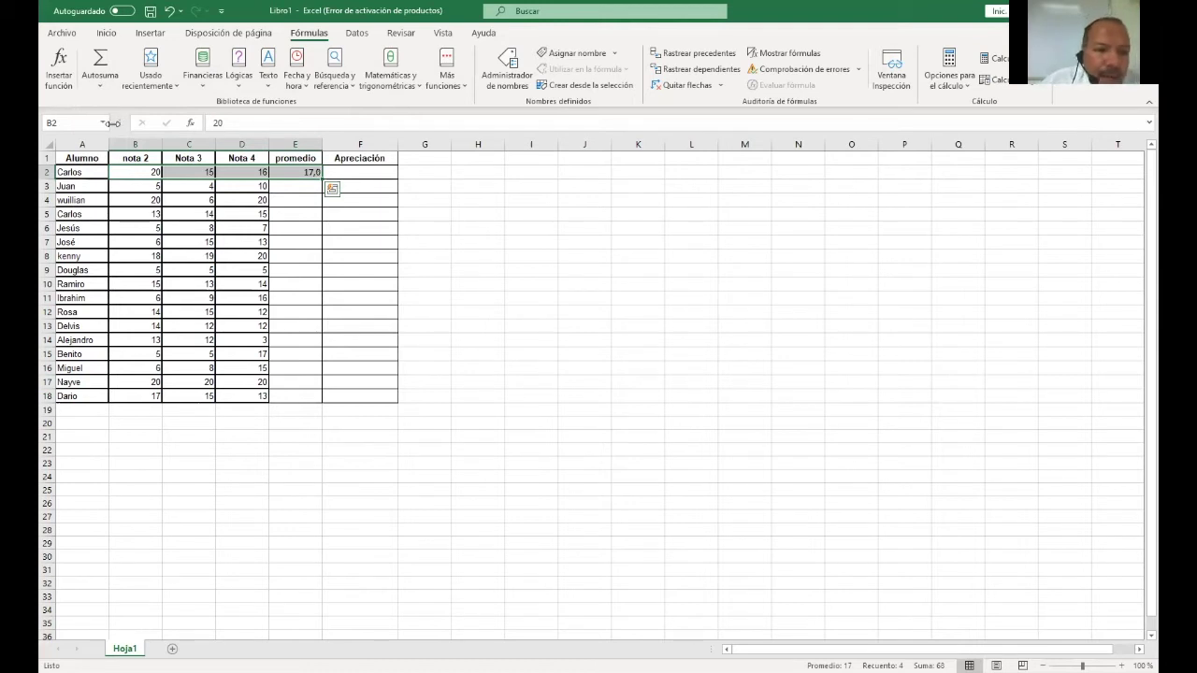
left_click(308, 173)
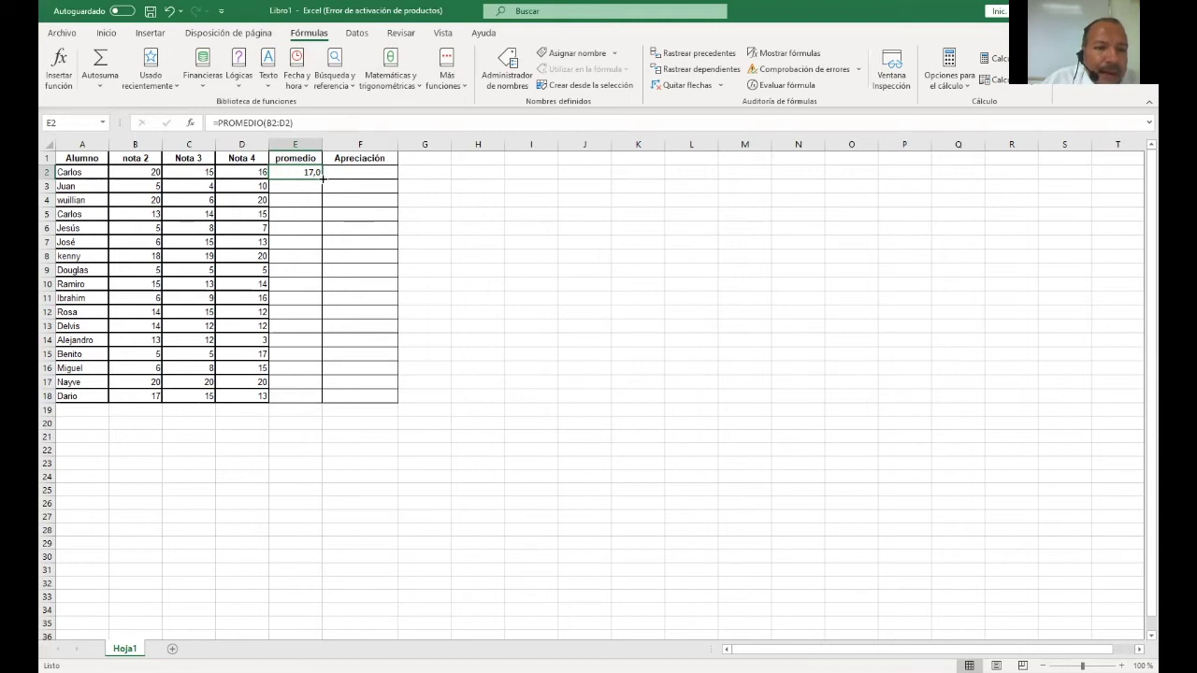
left_click_drag(323, 179, 318, 399)
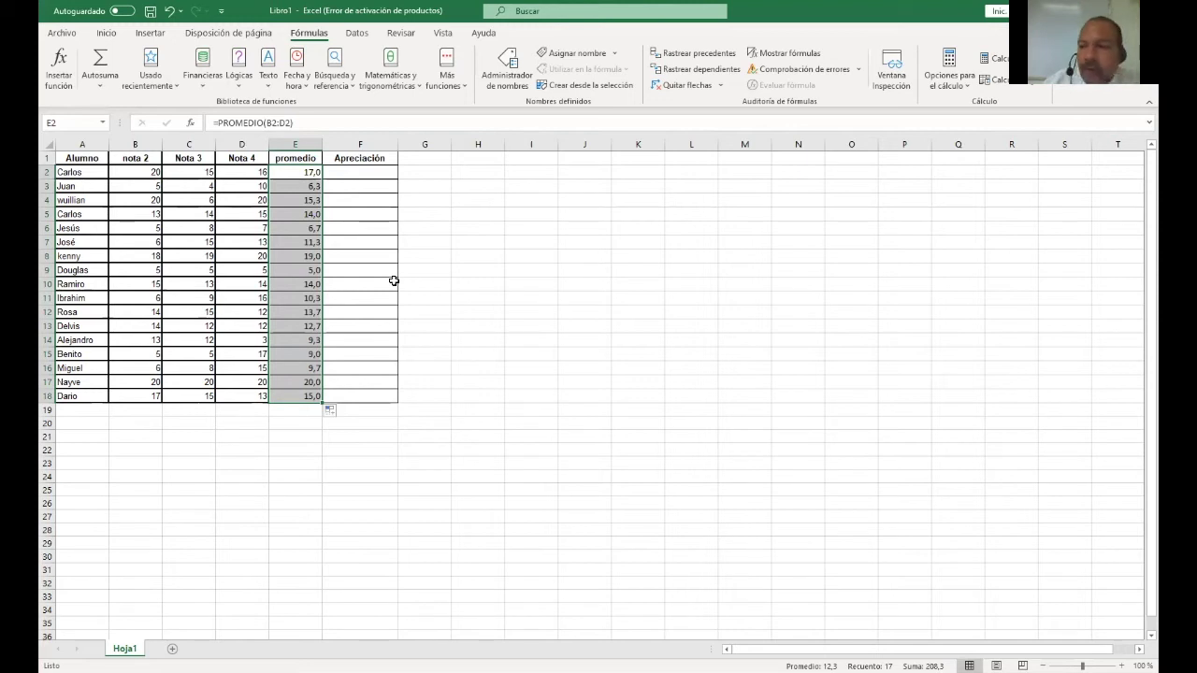
left_click(351, 174)
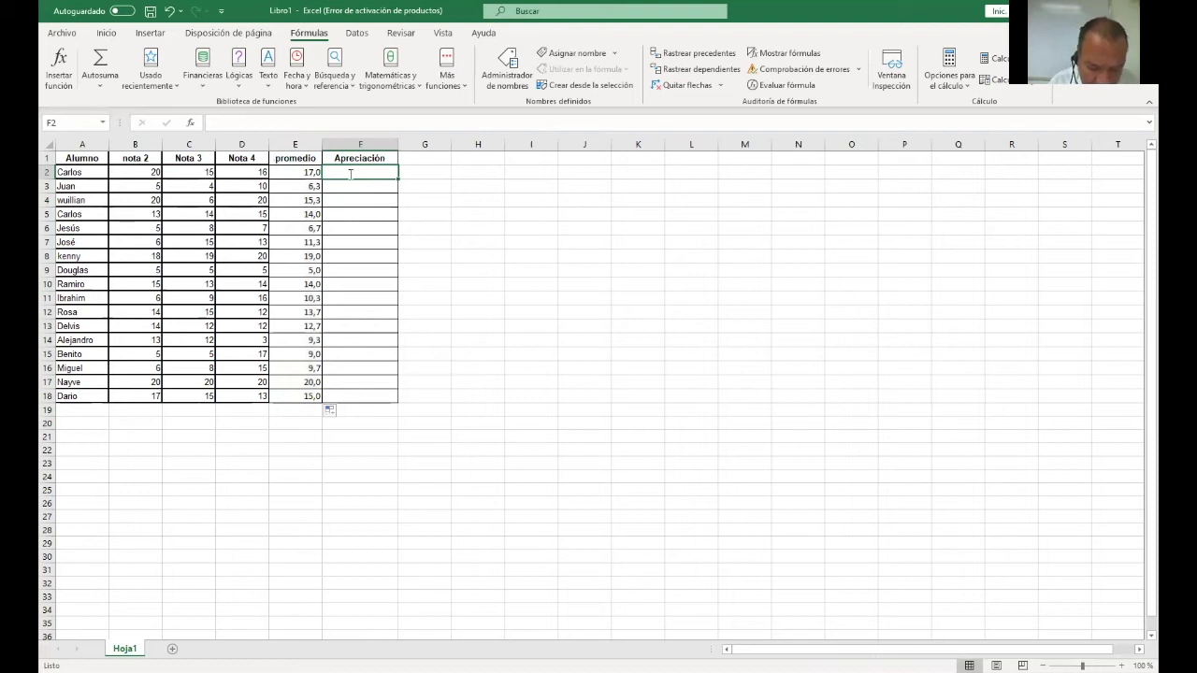
type("Aproba")
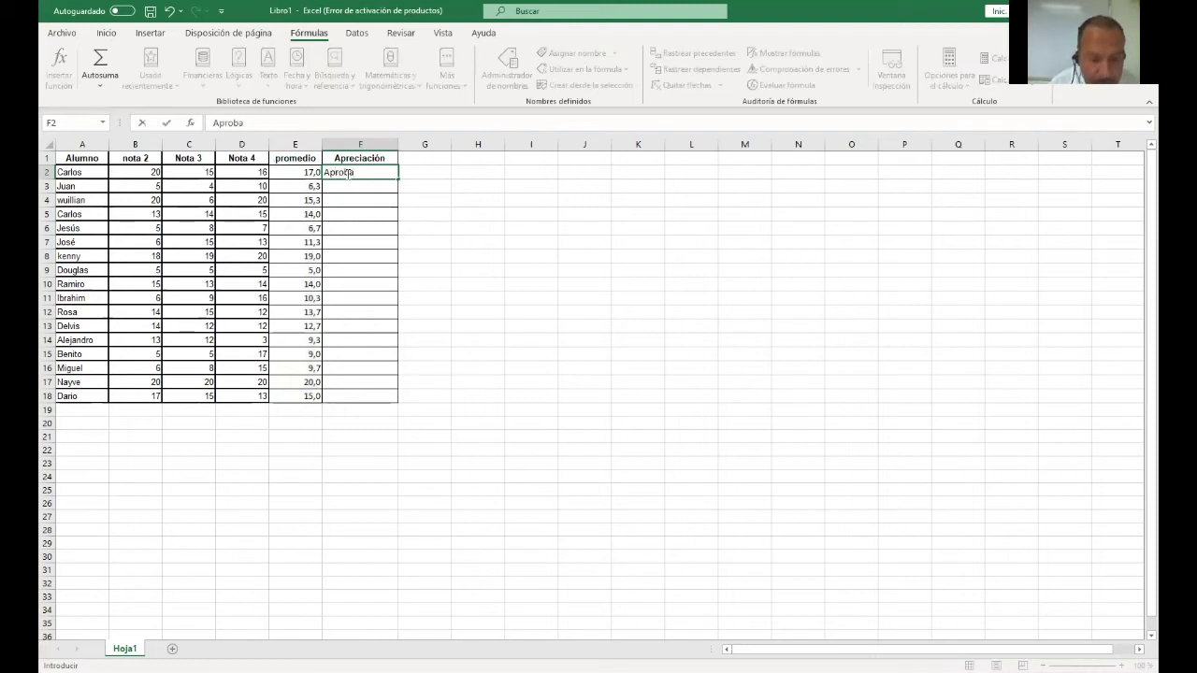
type("do")
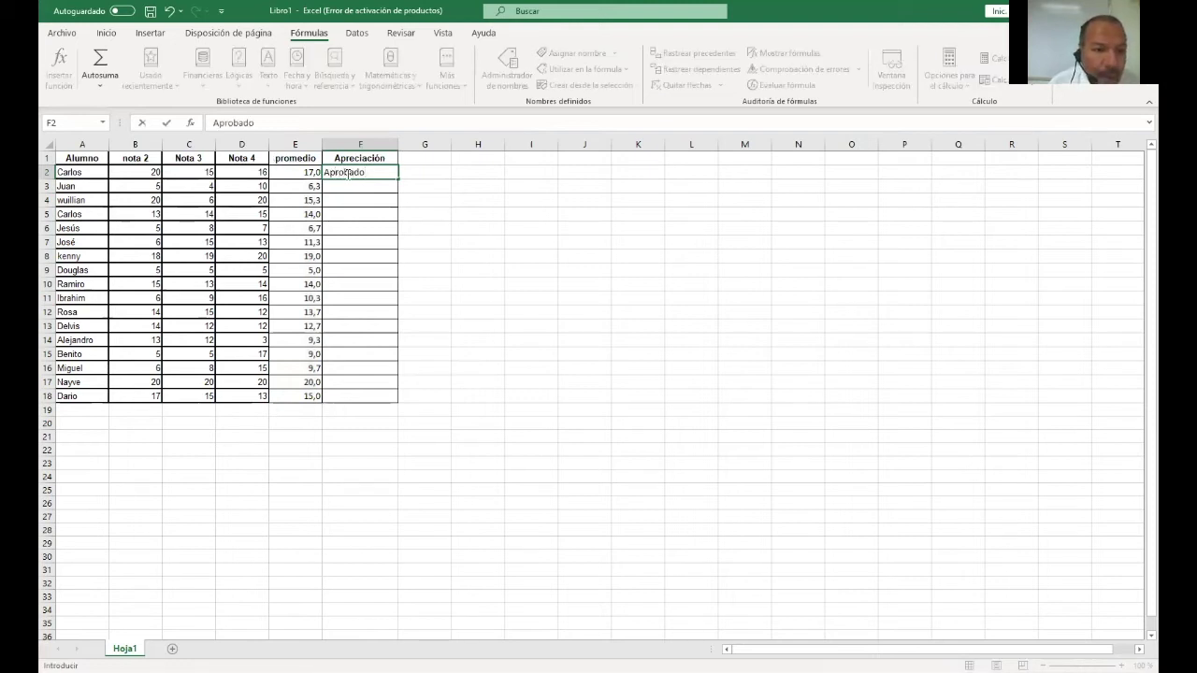
left_click(351, 190)
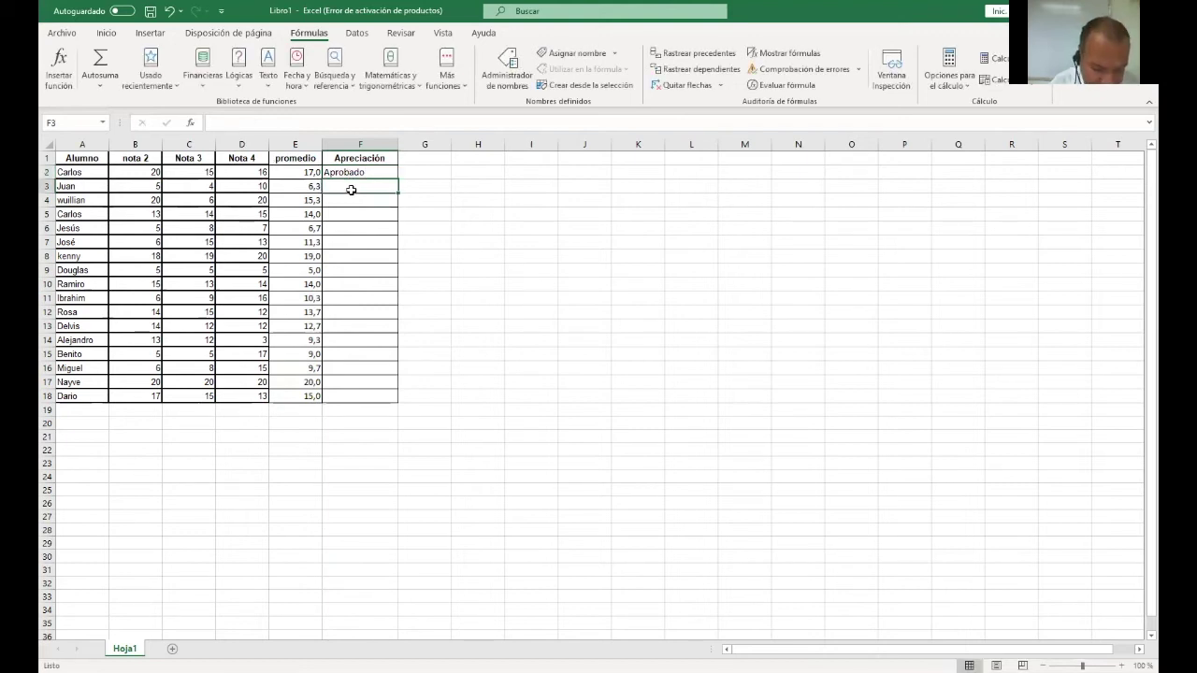
type("Reprobado")
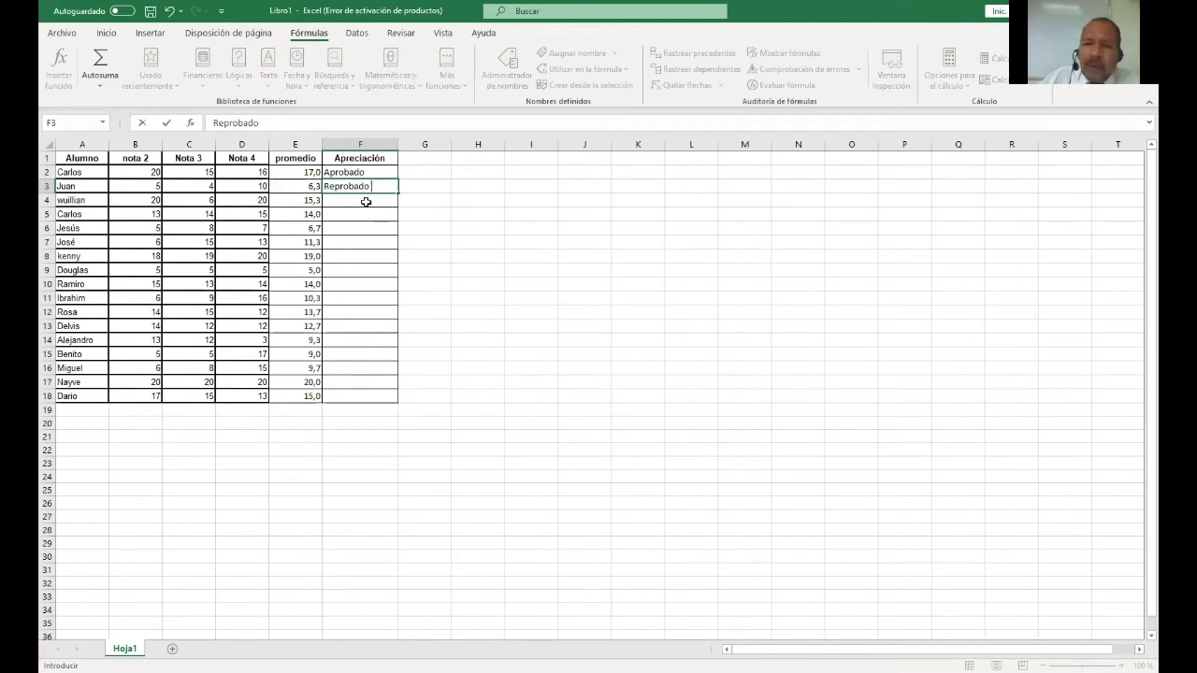
left_click_drag(379, 192, 326, 185)
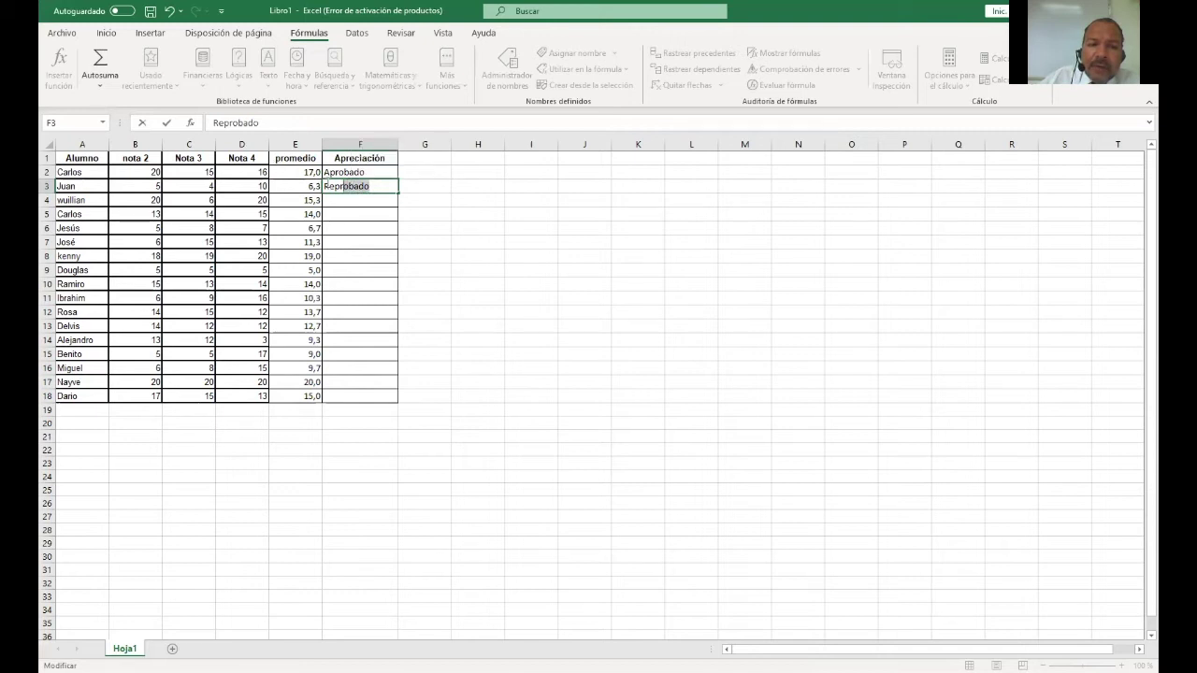
key("BackSpace")
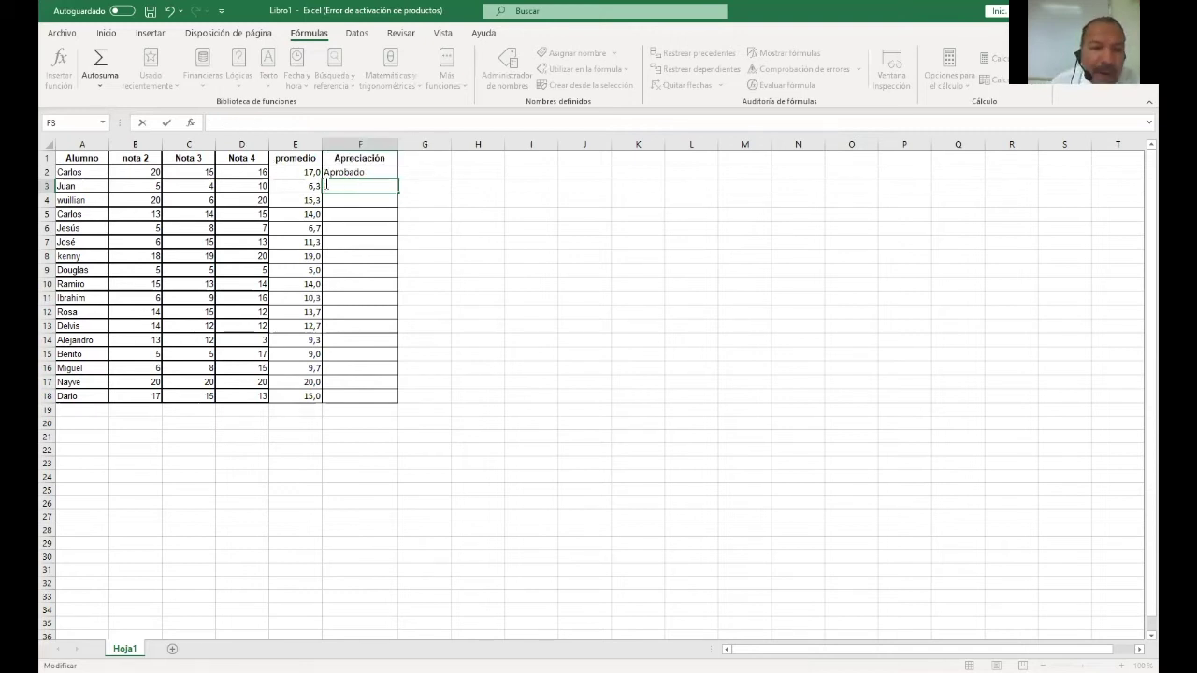
left_click(359, 173)
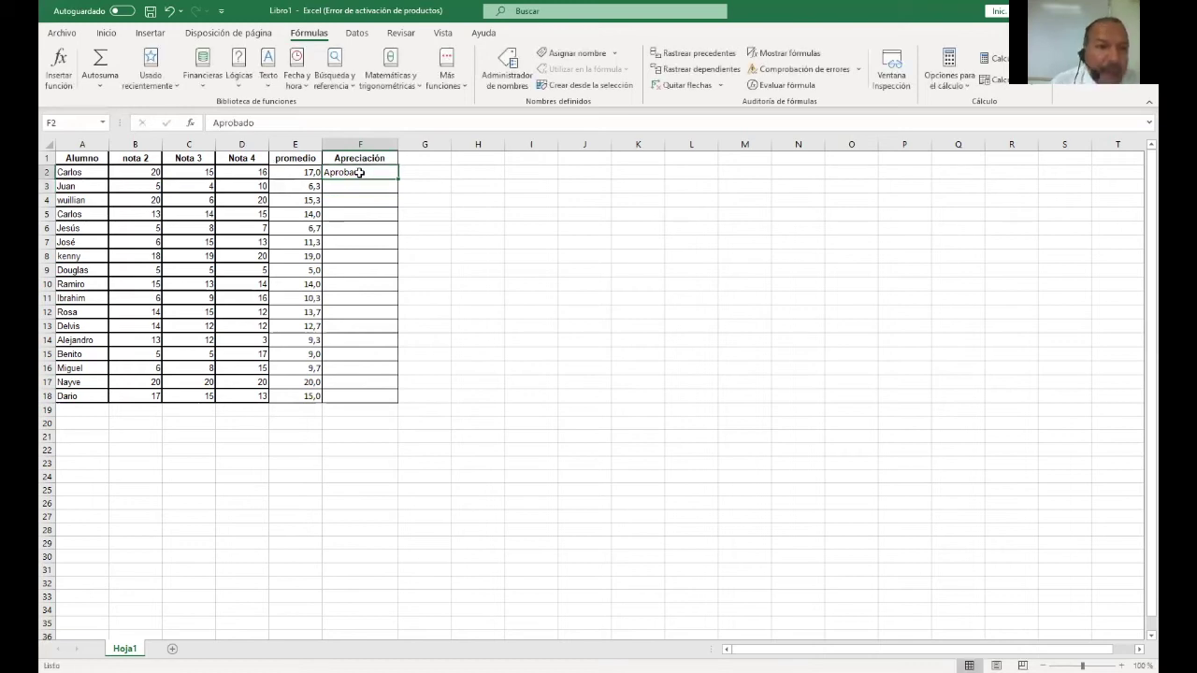
left_click(264, 123)
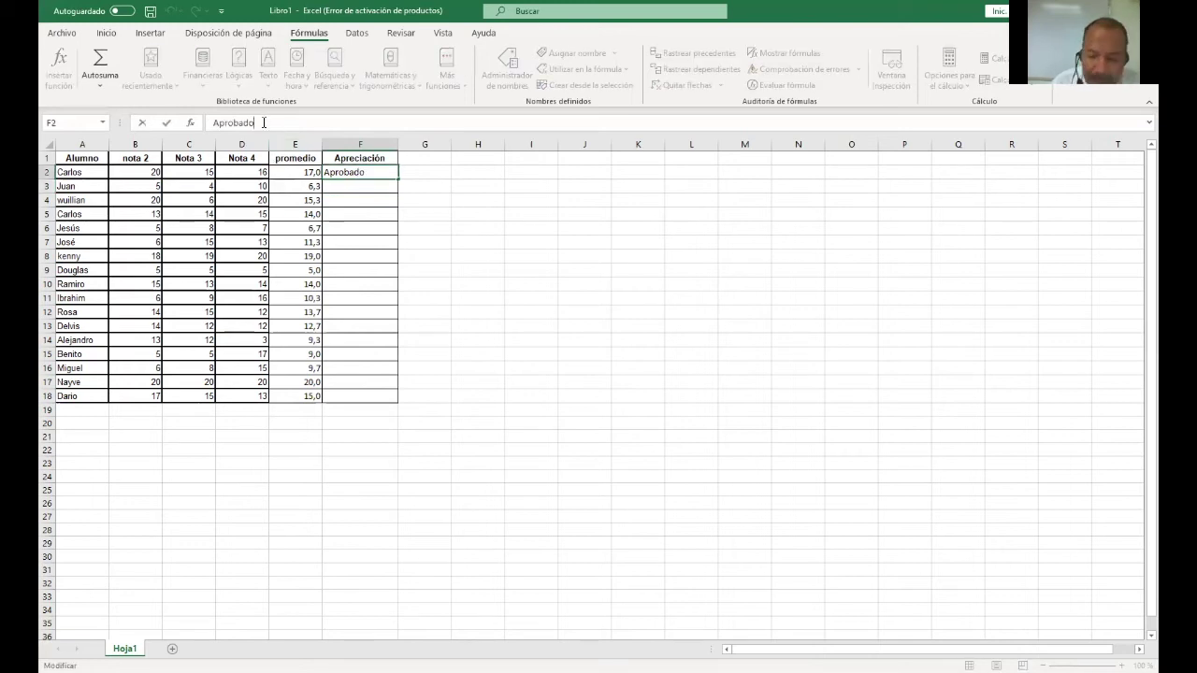
key("BackSpace")
key("BackSpace")
key("BackSpace")
key("BackSpace")
key("BackSpace")
key("BackSpace")
key("BackSpace")
key("BackSpace")
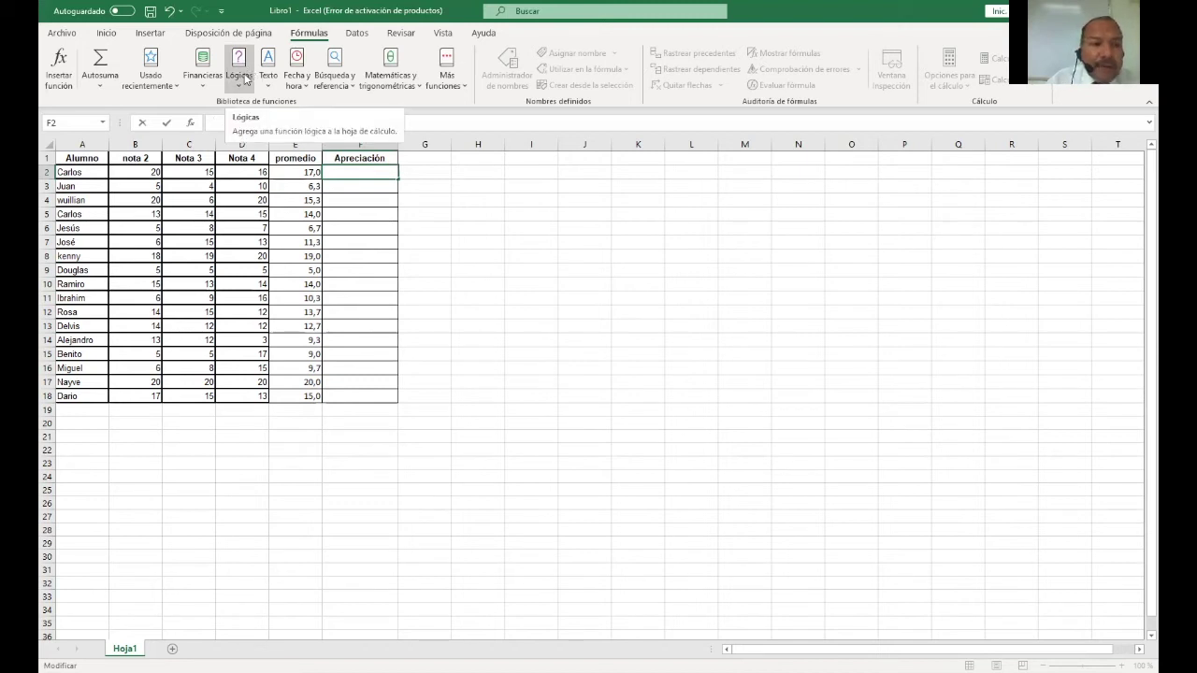
Step: Insert the SI logical function into cell F2
left_click(246, 81)
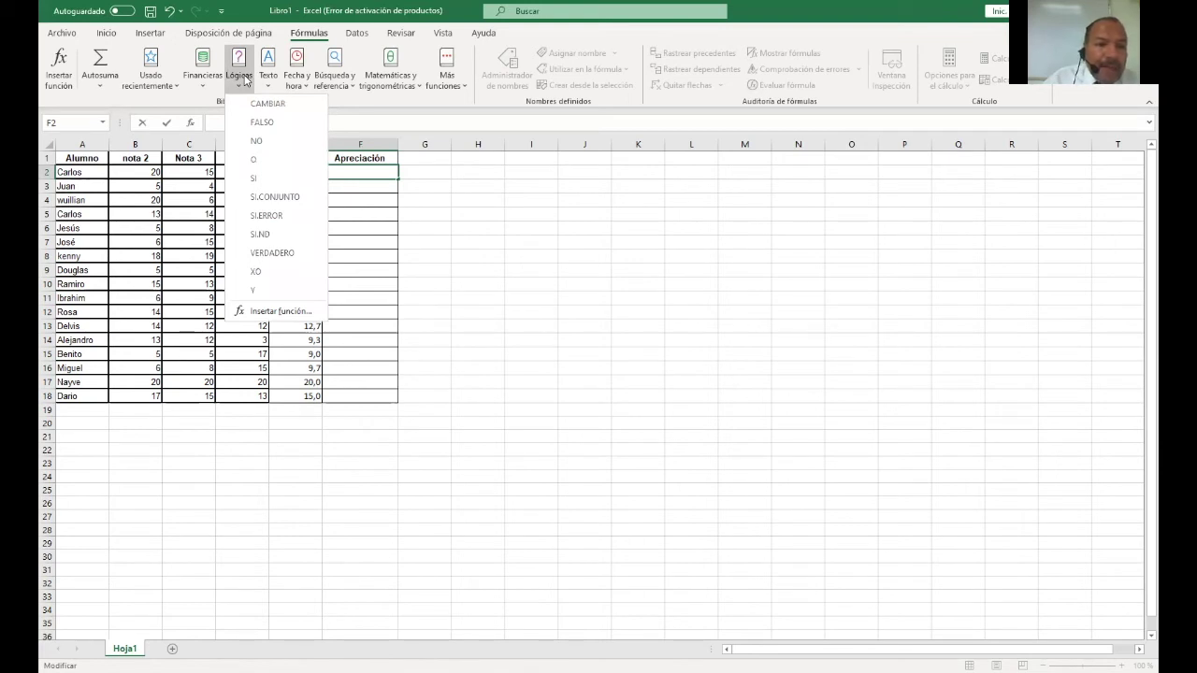
left_click(253, 179)
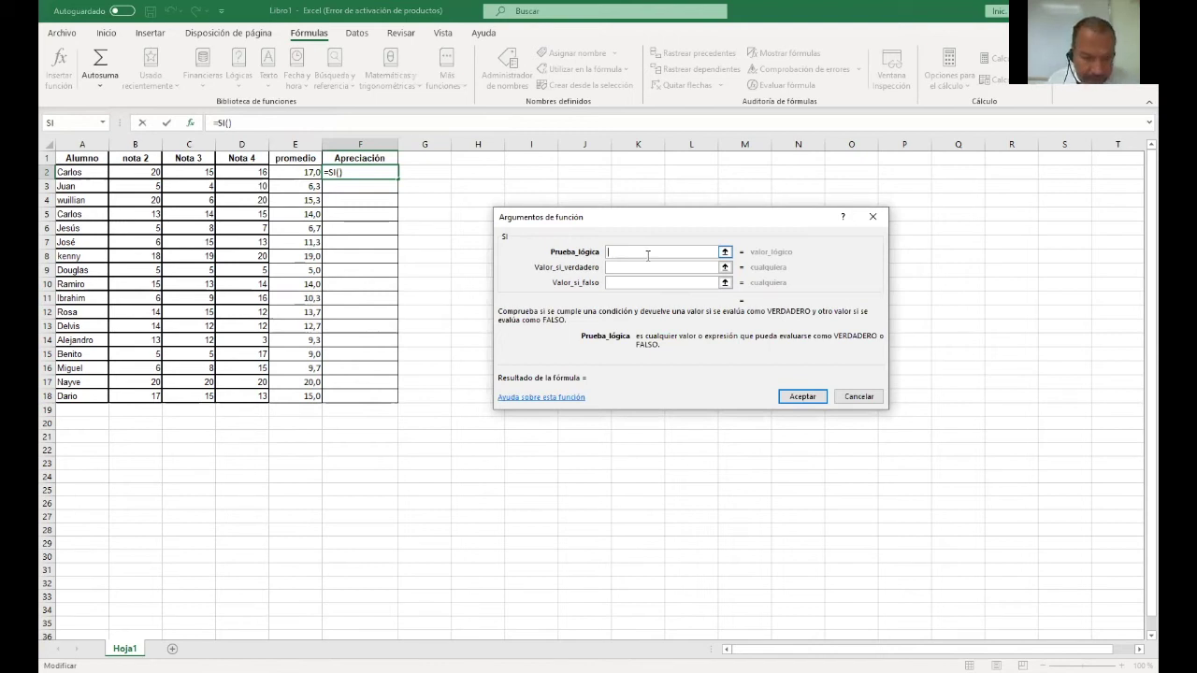
Step: Fill in the SI arguments: test E2>9,4, true value "APROBADO", false value REPROBADO
left_click(301, 174)
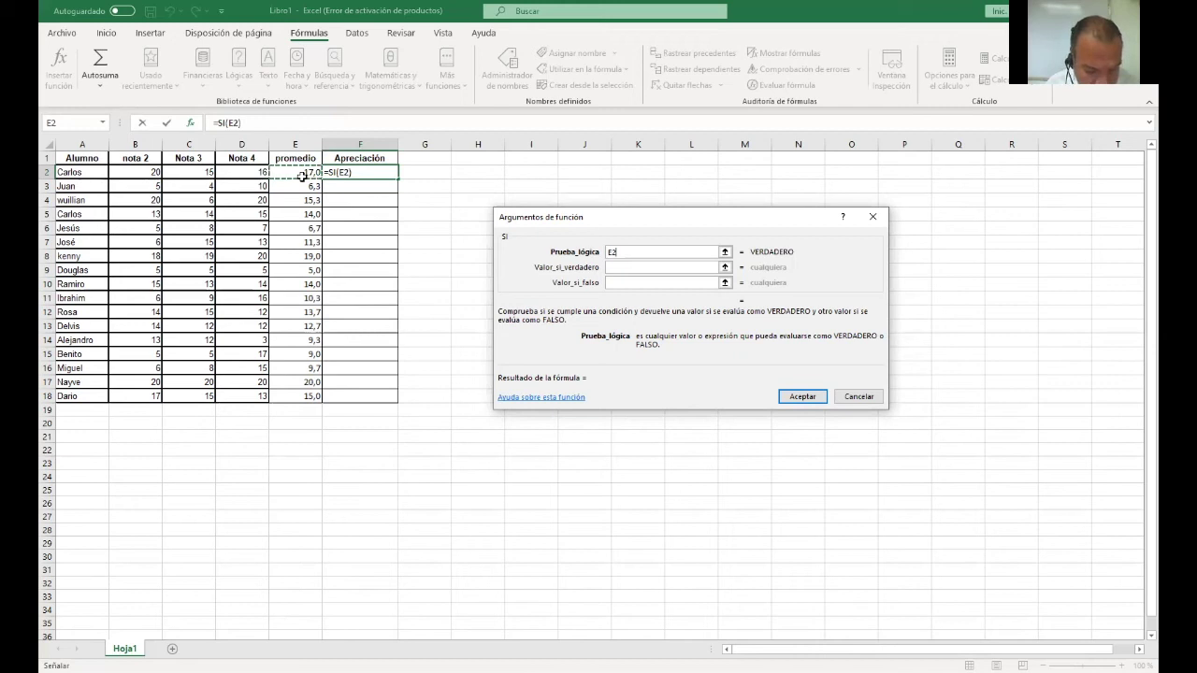
type(">")
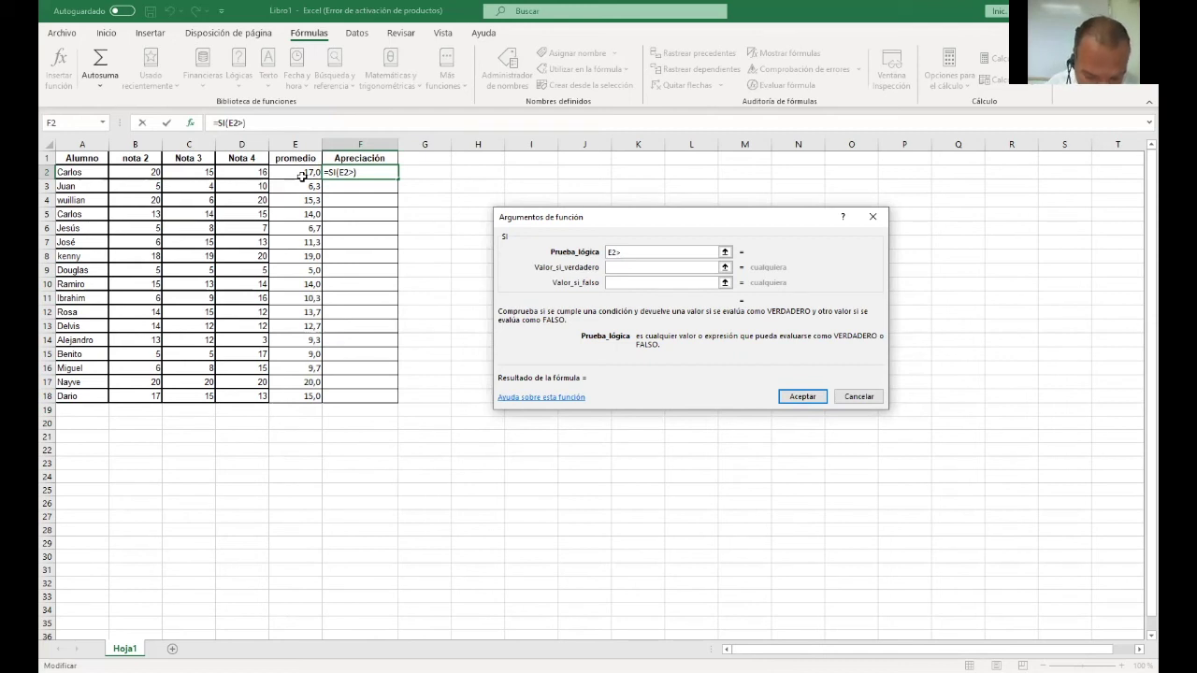
type("9,4")
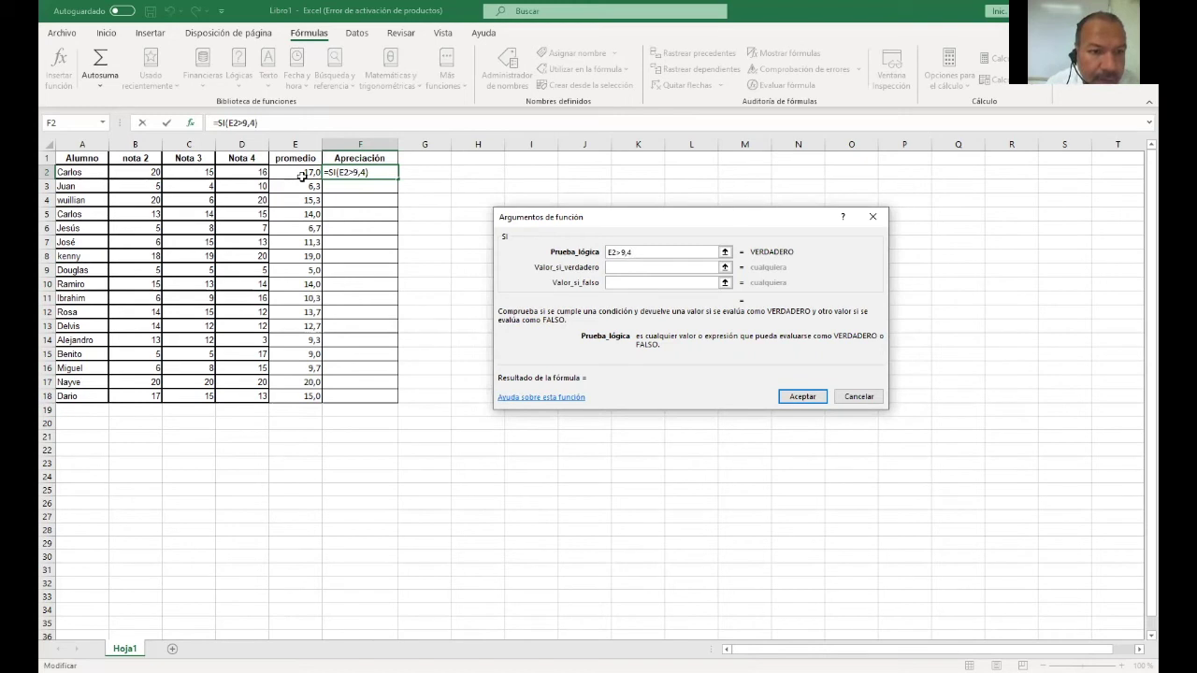
left_click(617, 266)
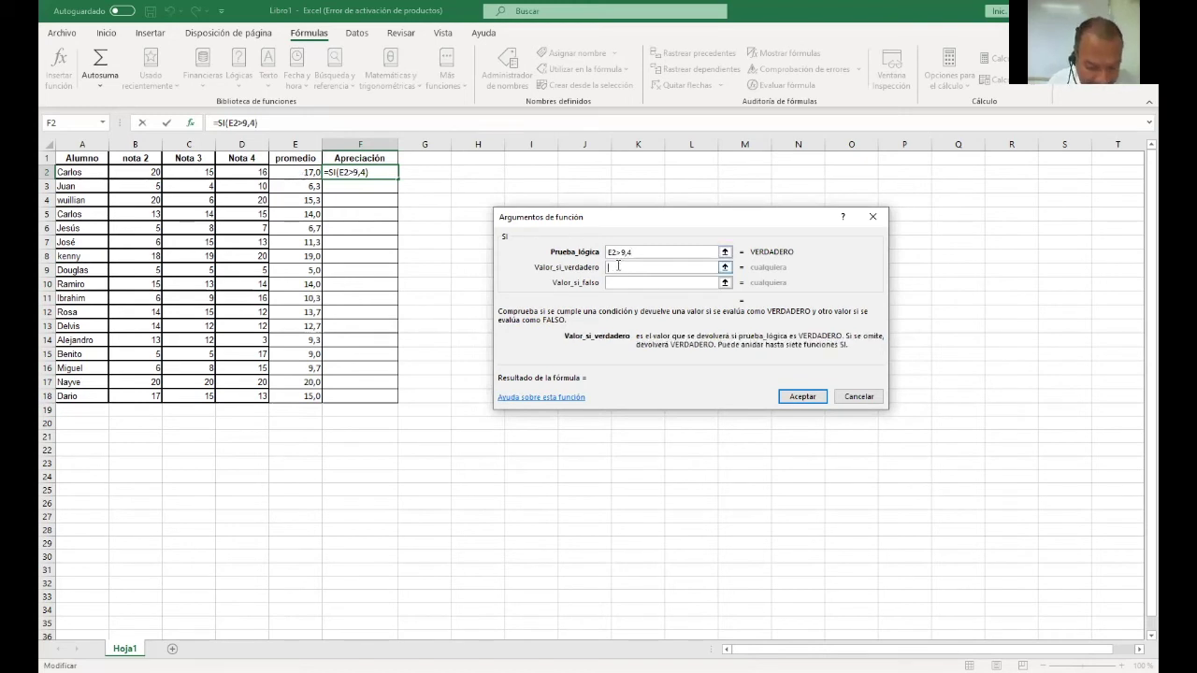
type("A")
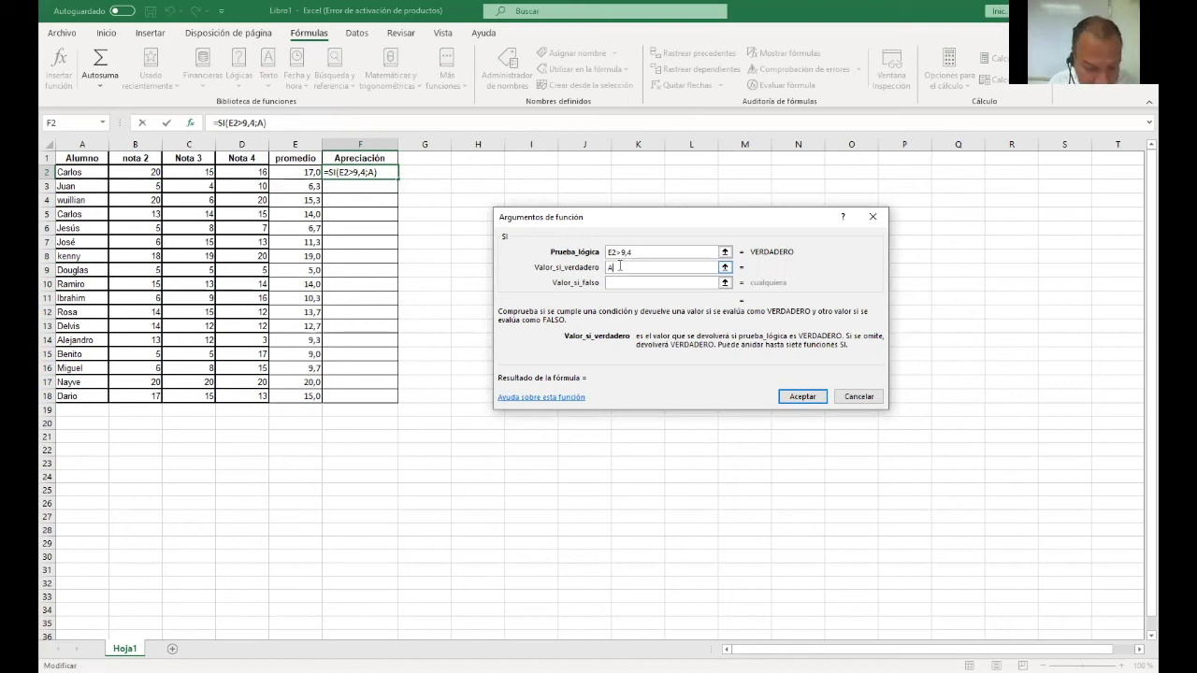
type("PROB")
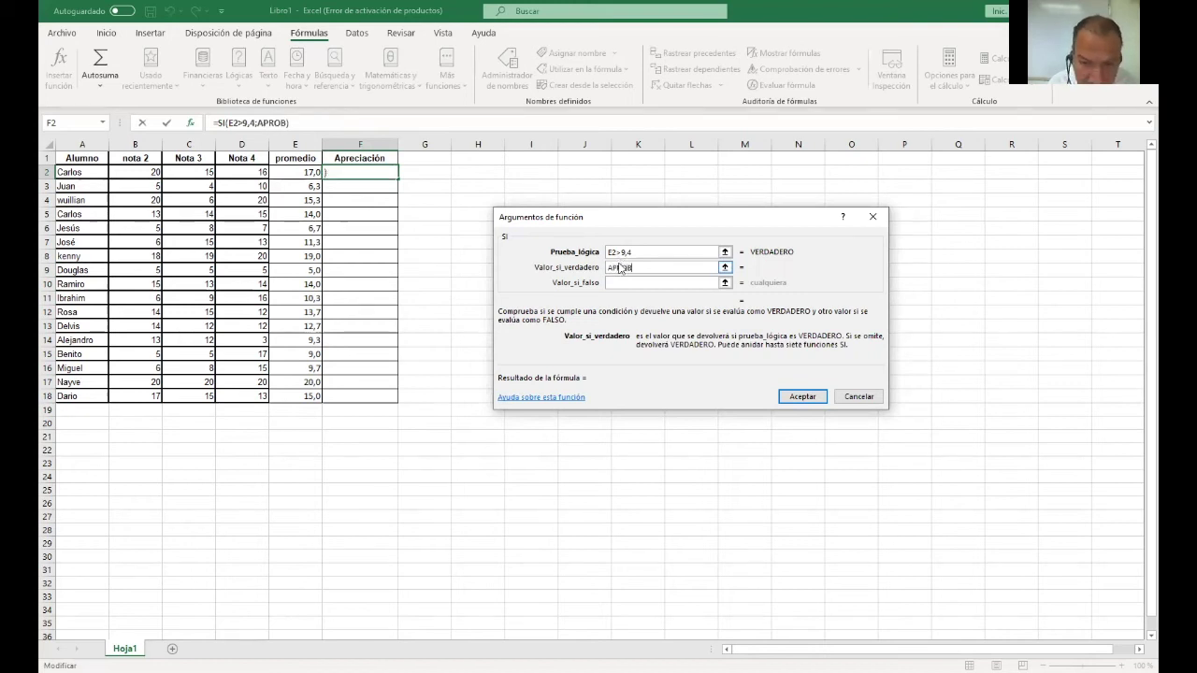
type("O")
key("BackSpace")
type("ADO")
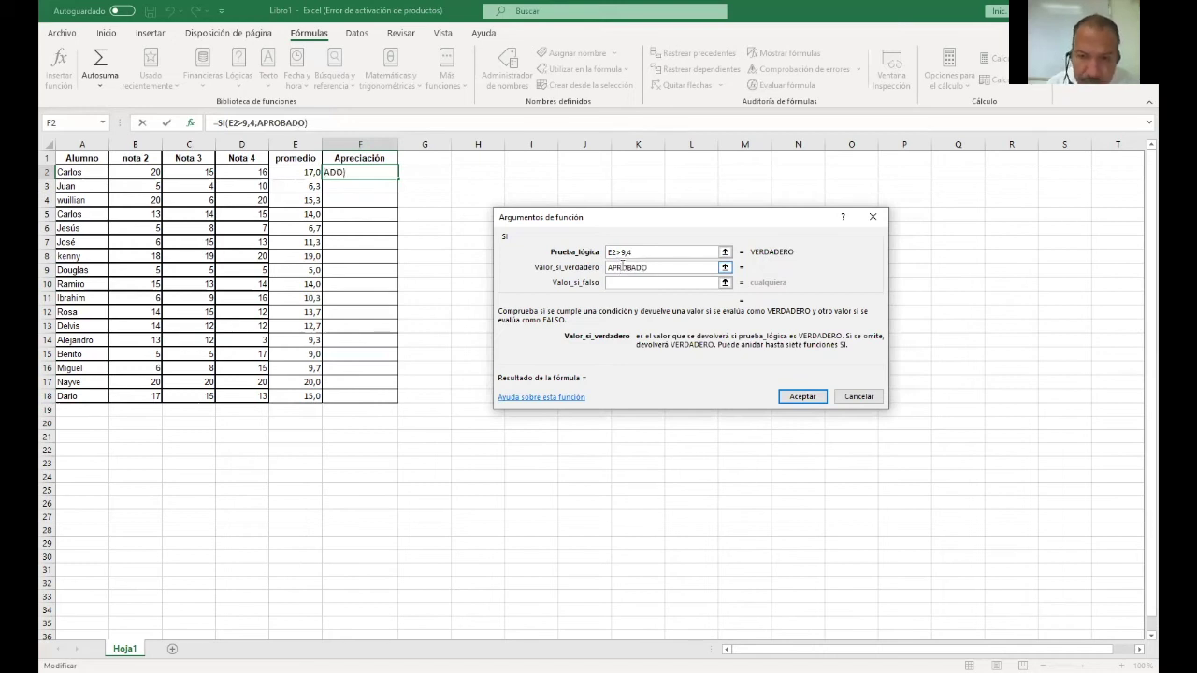
key("Tab")
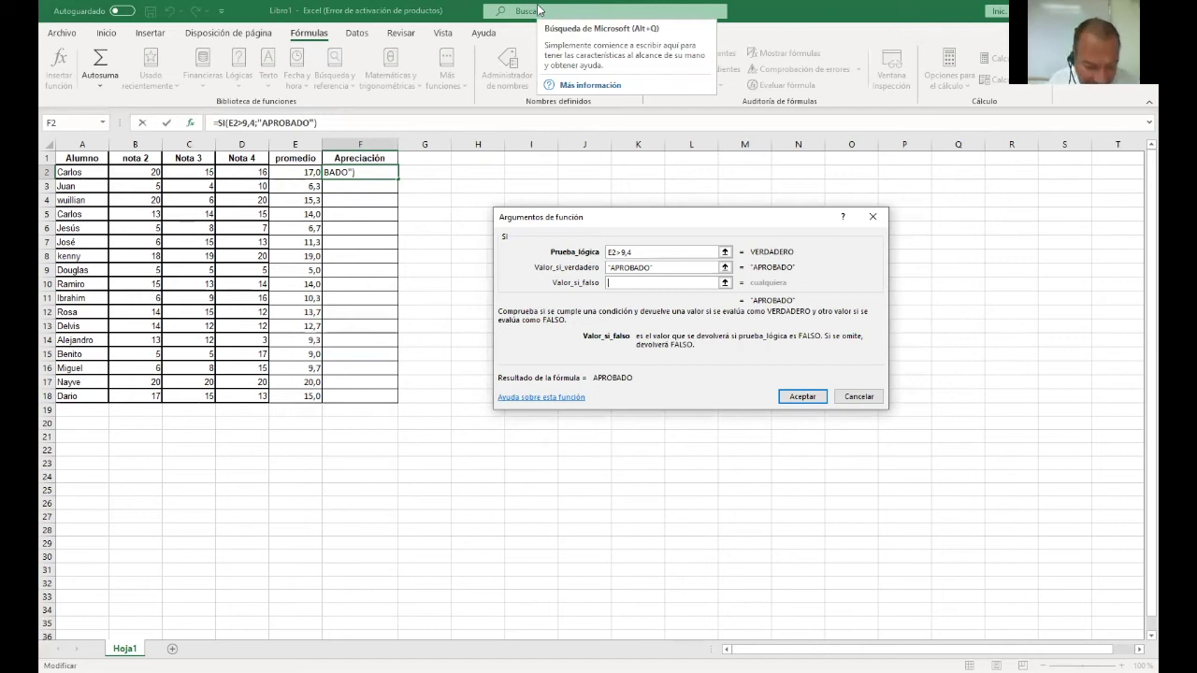
type("REPROBADO")
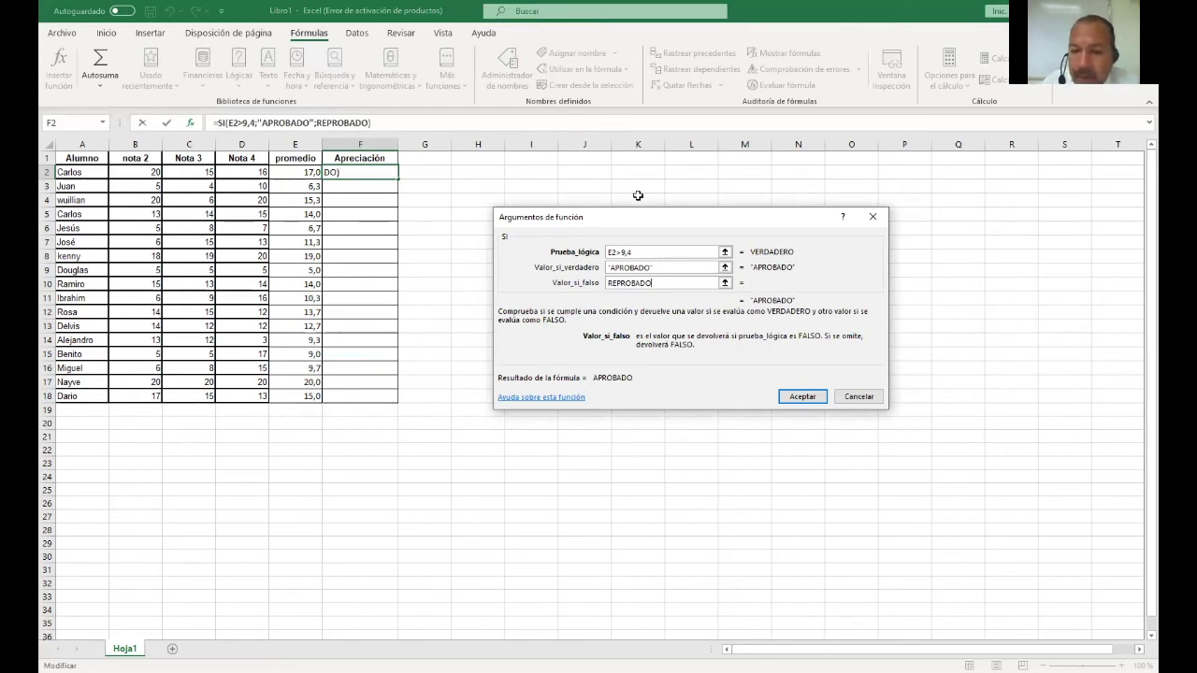
left_click(613, 254)
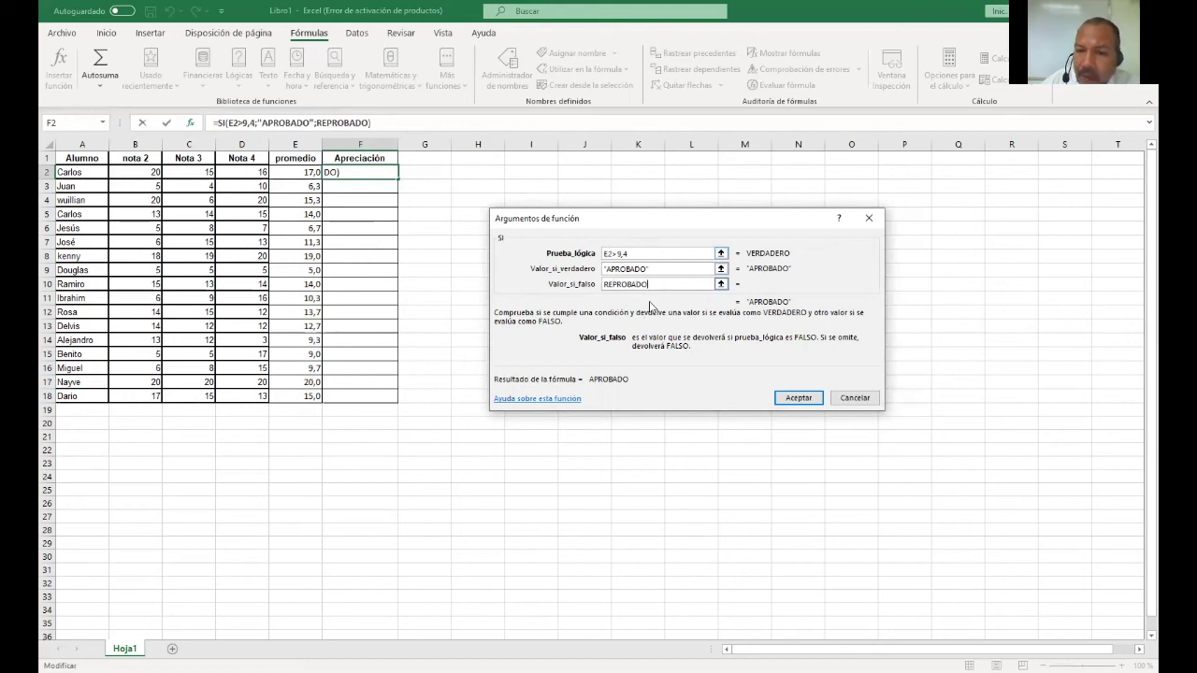
Step: Confirm F2's SI formula, fill it down to F18, and review the PROMEDIO formulas in column E
left_click(792, 401)
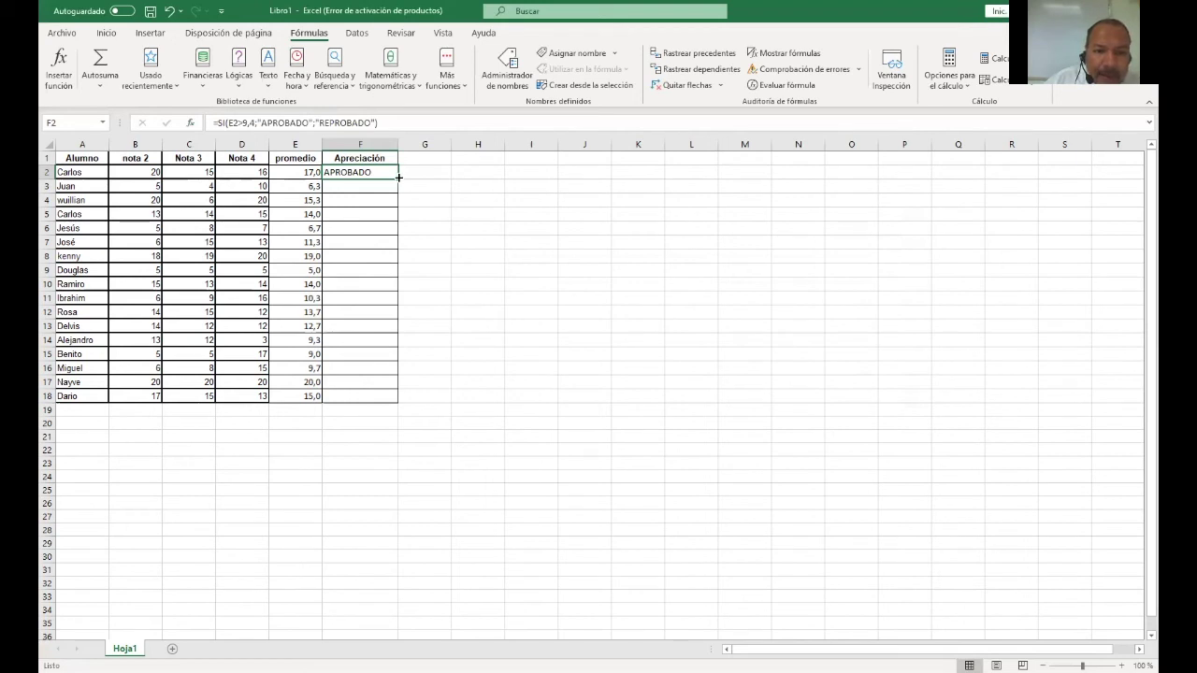
left_click_drag(399, 178, 388, 399)
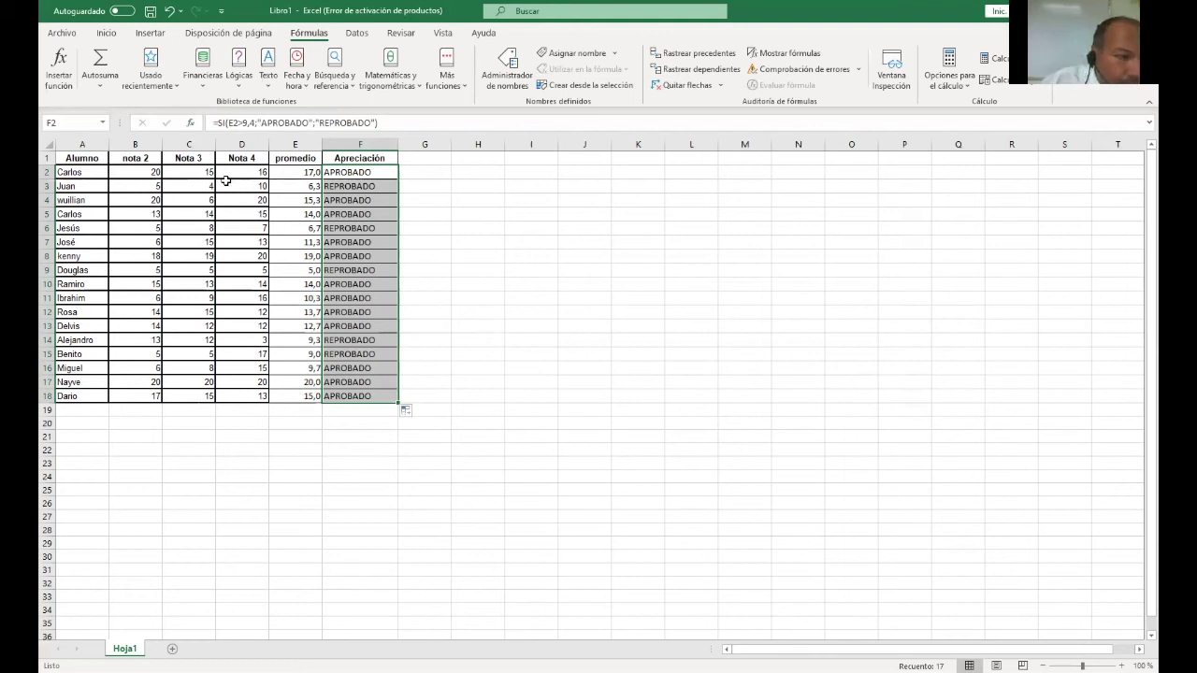
left_click(302, 194)
left_click(304, 186)
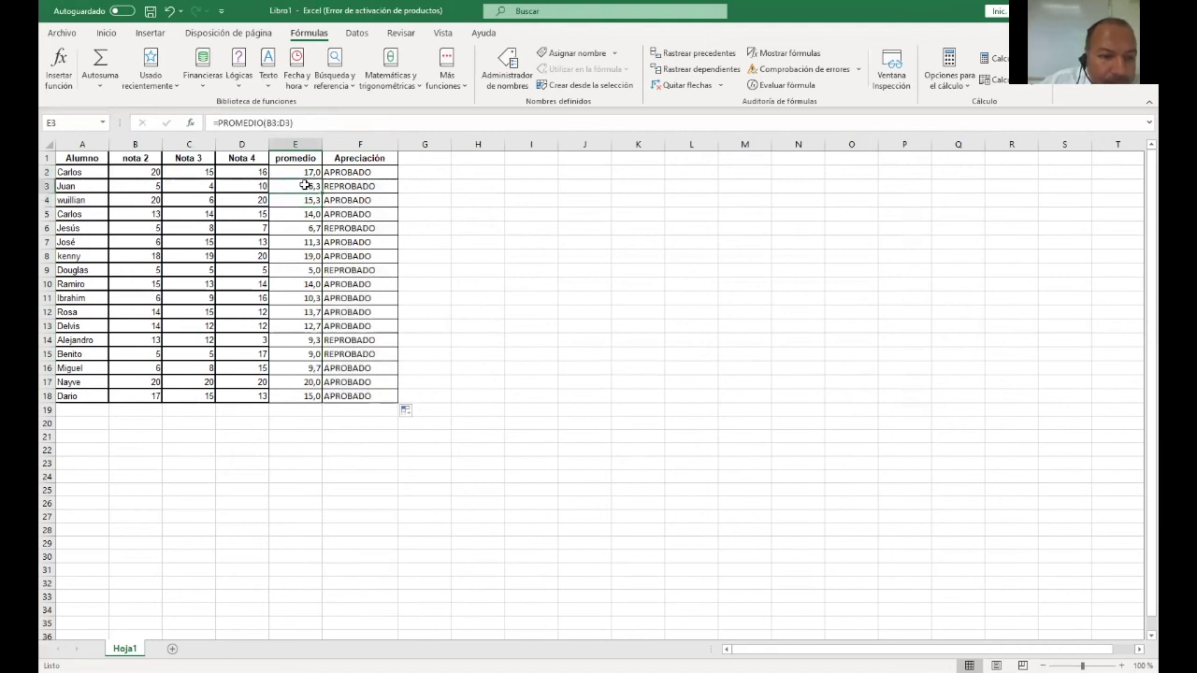
left_click(312, 230)
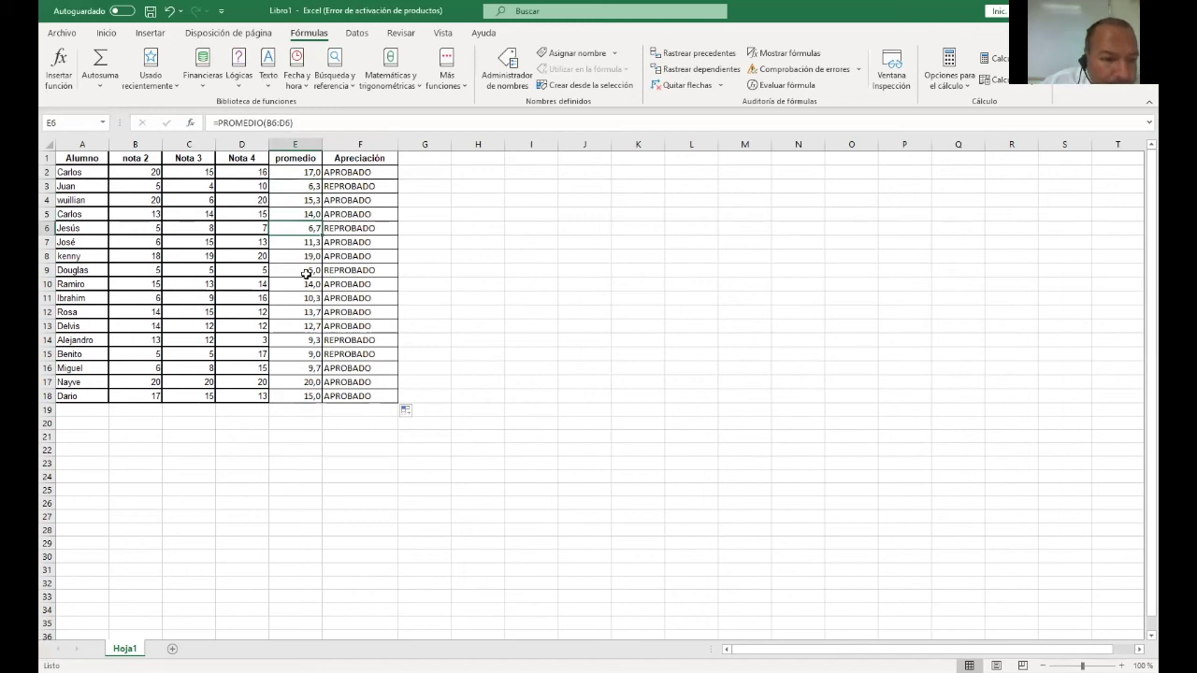
left_click(306, 271)
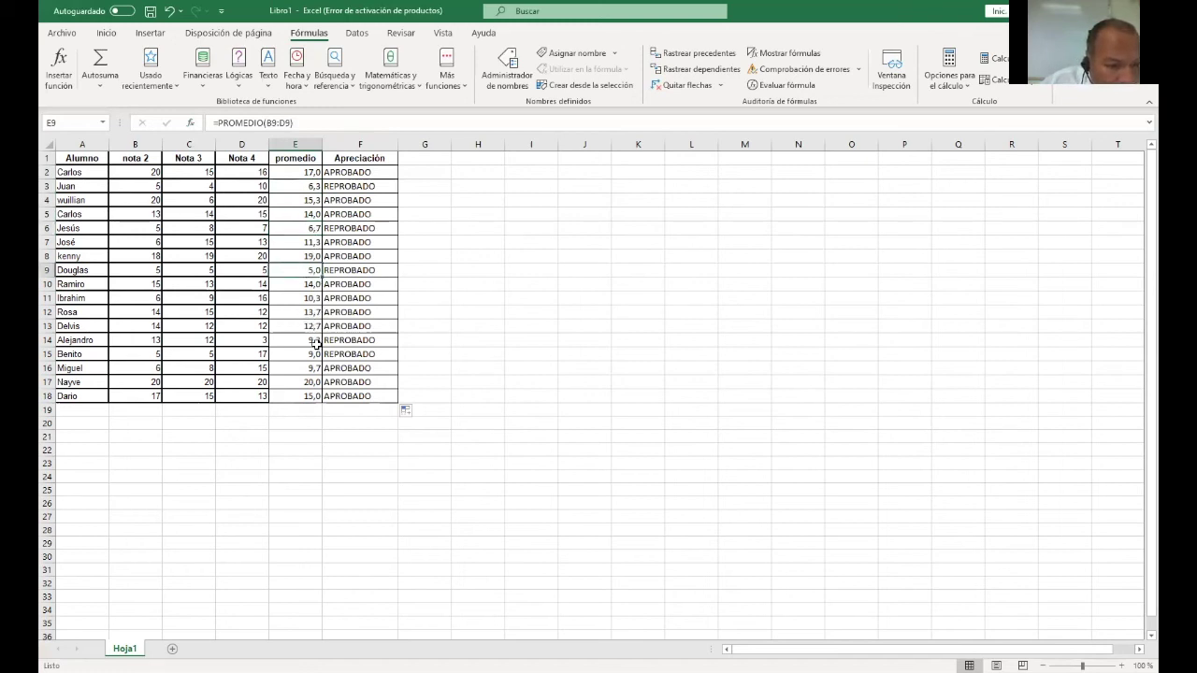
left_click(311, 340)
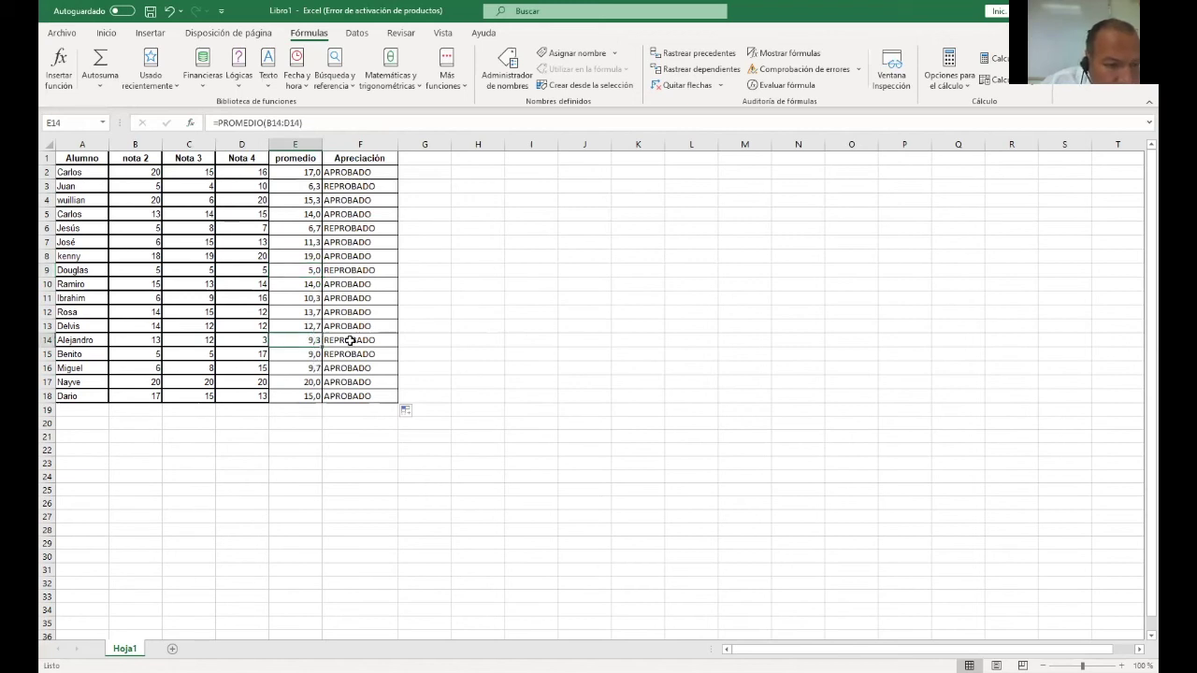
left_click(315, 370)
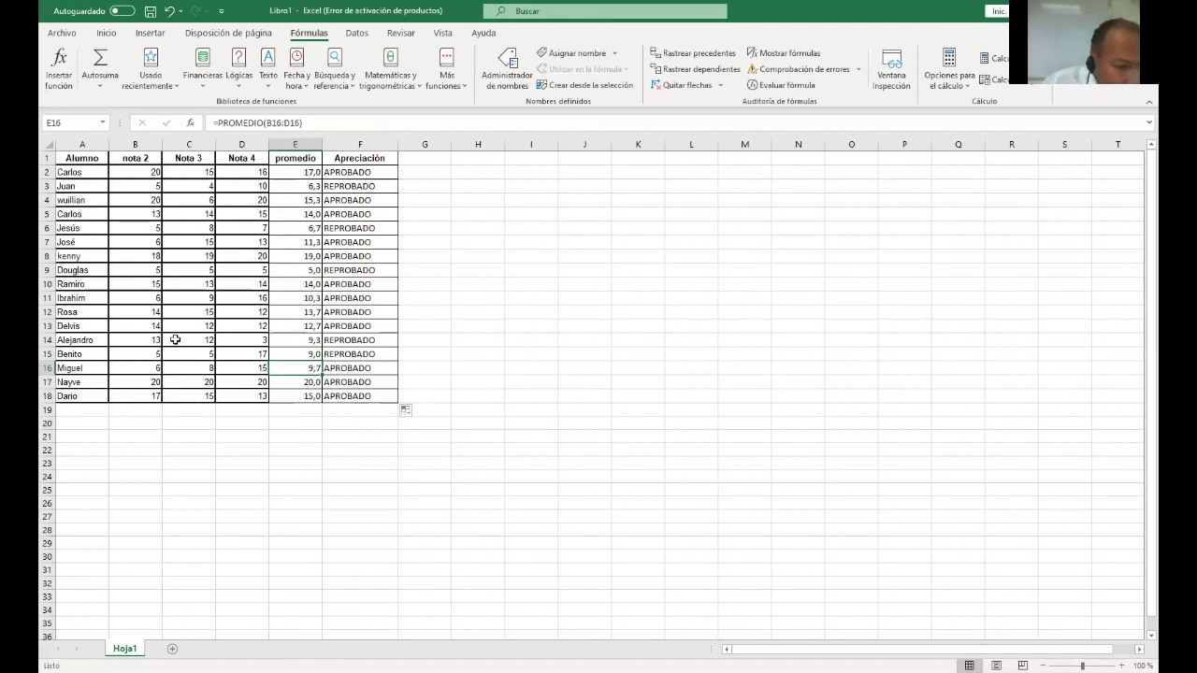
left_click(261, 343)
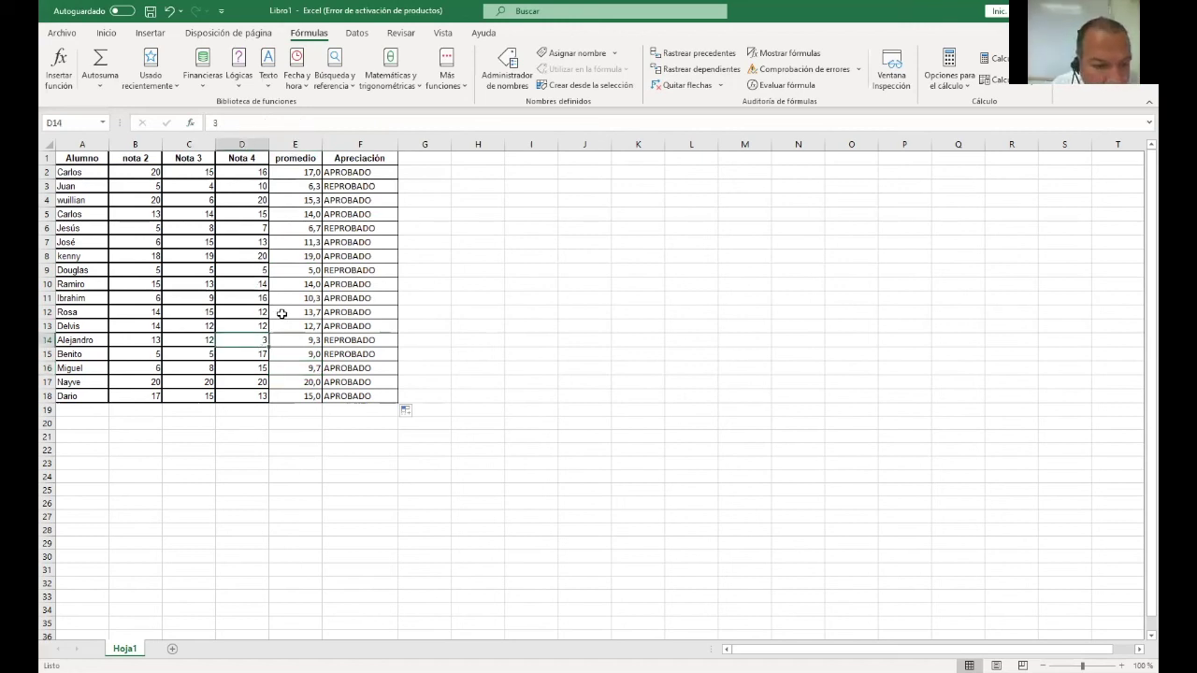
Step: Change the Nota 4 grades to 4 in D14 and 12 in D15
type("4")
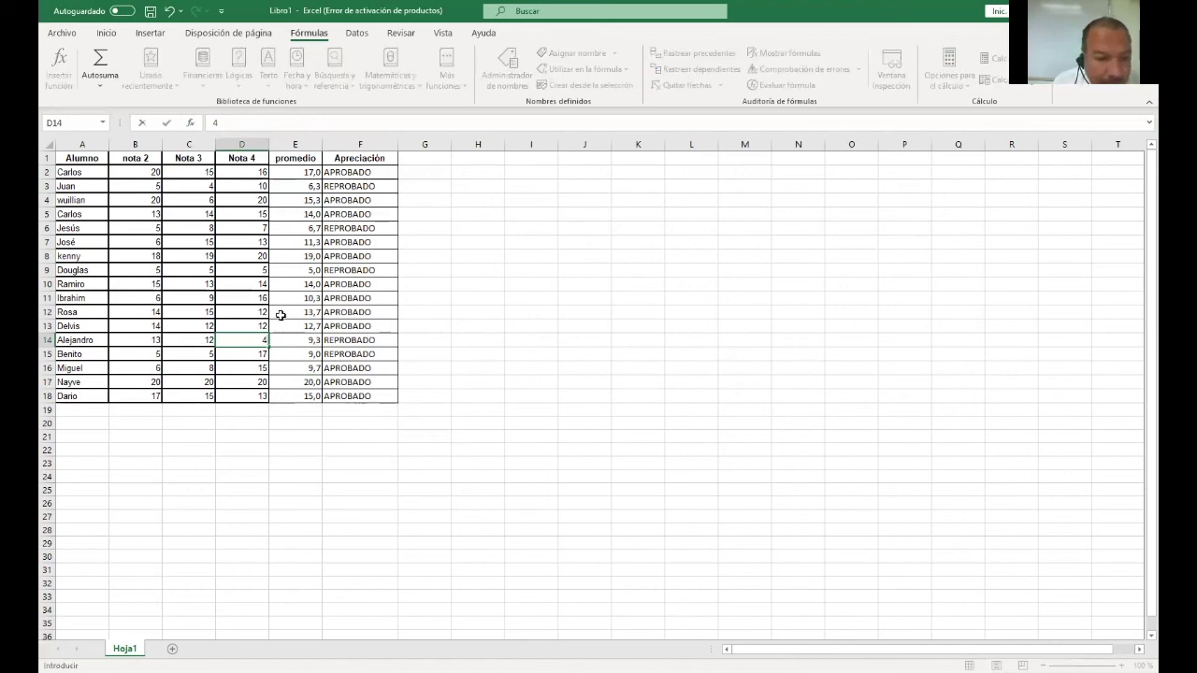
key("Return")
type(",")
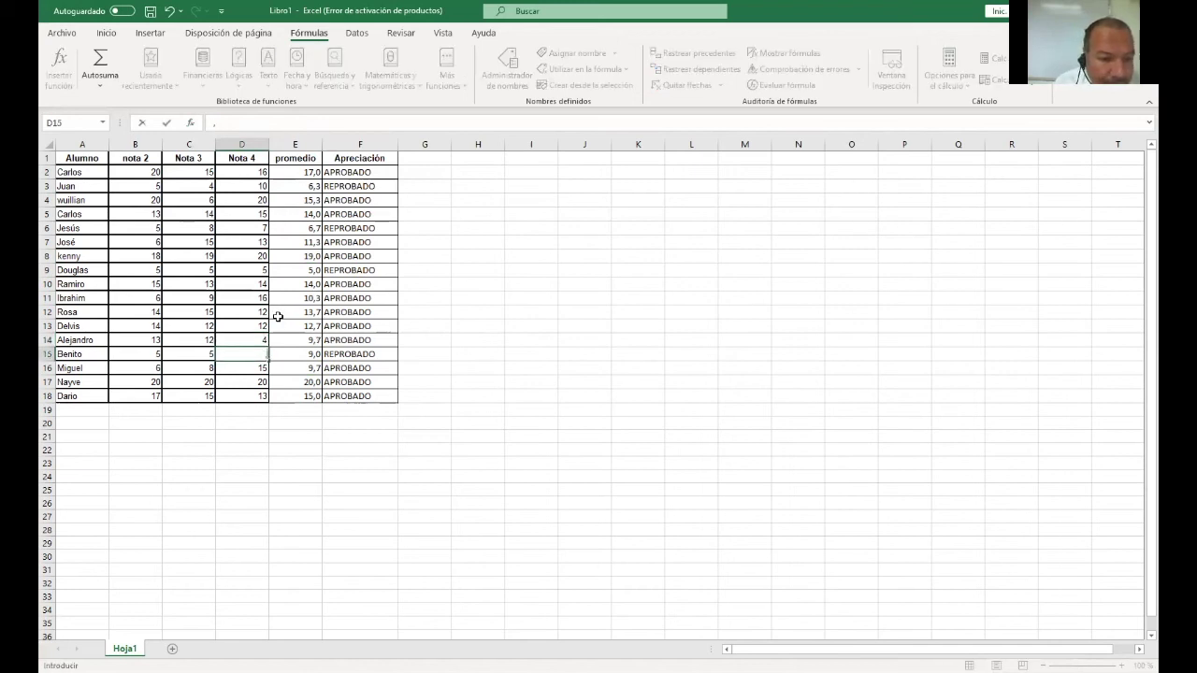
key("BackSpace")
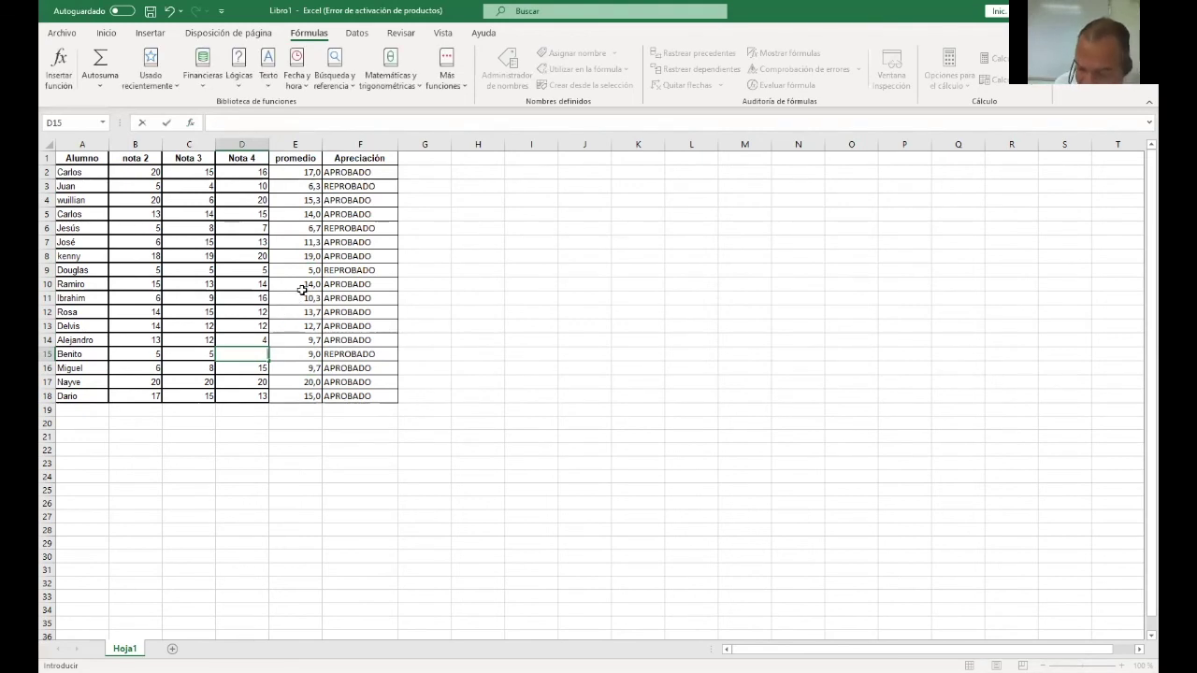
type("12")
key("Return")
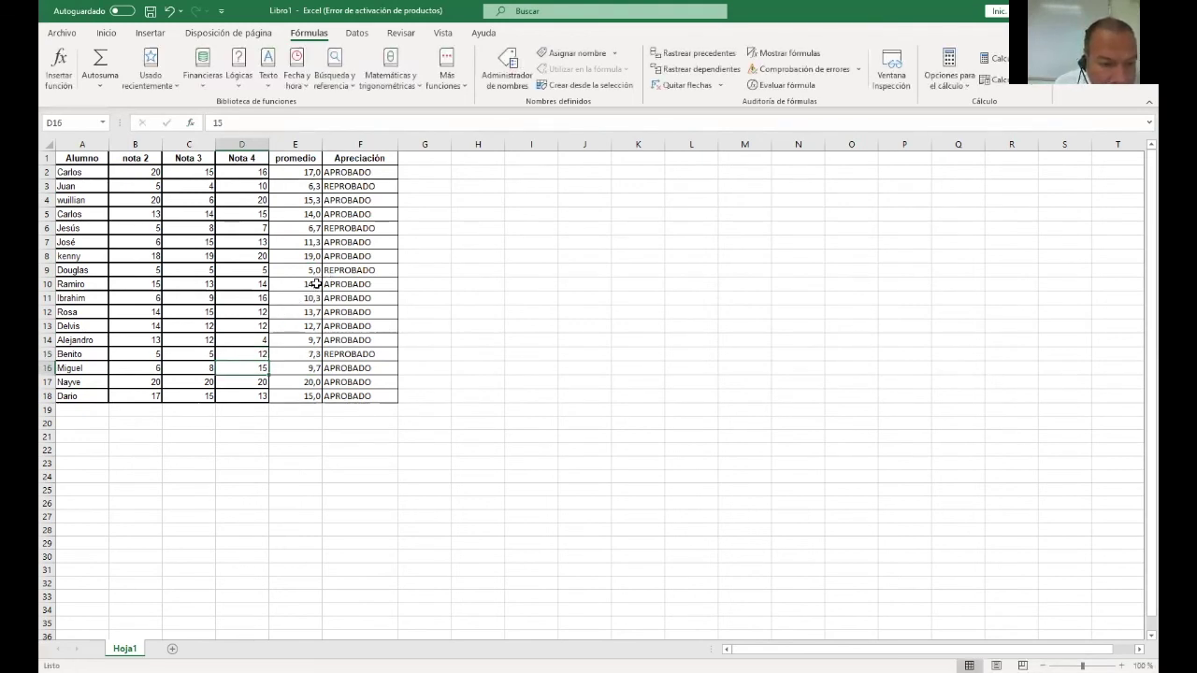